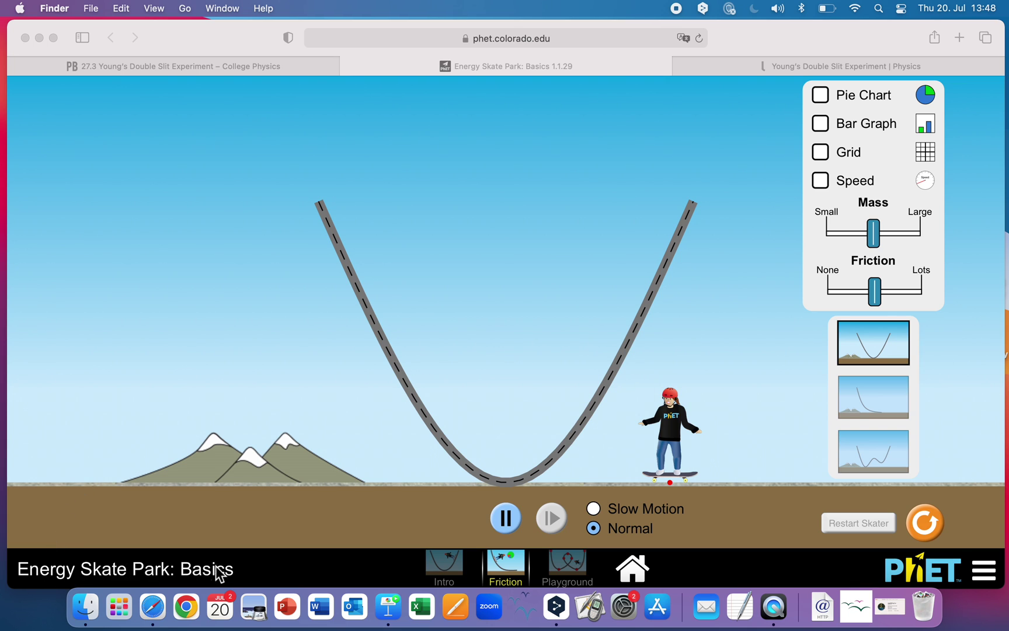
Step: Preview the ramp track and the double-dip track on the Friction screen, and return to the U-shaped track
left_click(444, 562)
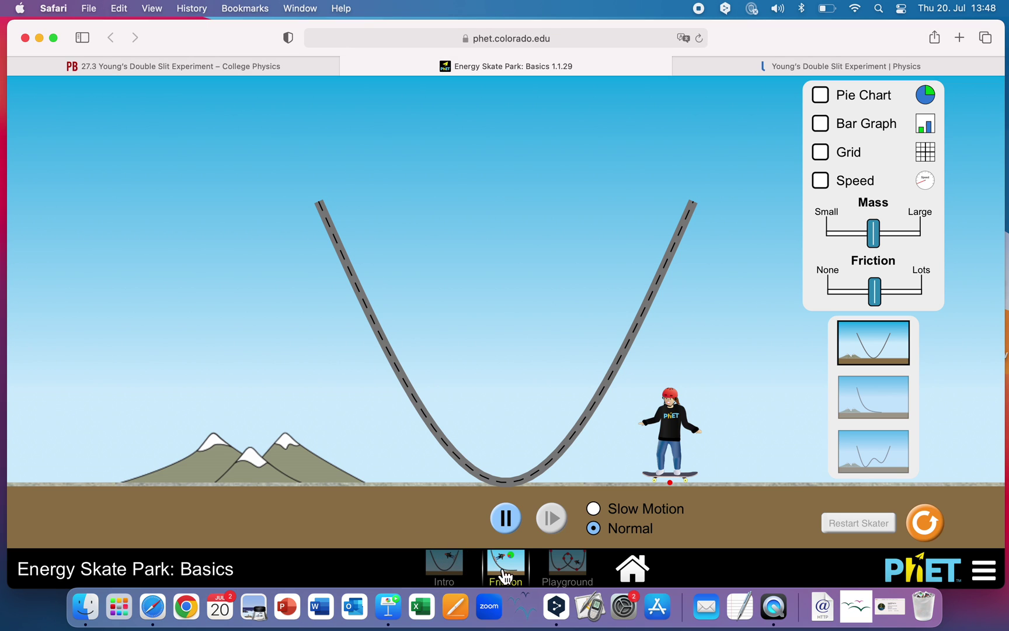
left_click(567, 574)
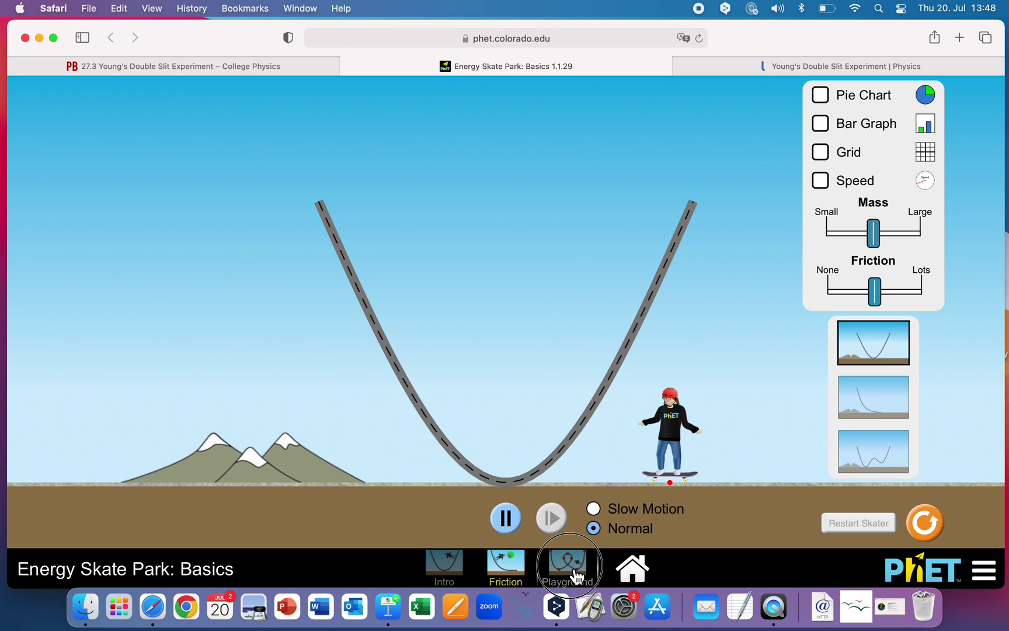
left_click(515, 570)
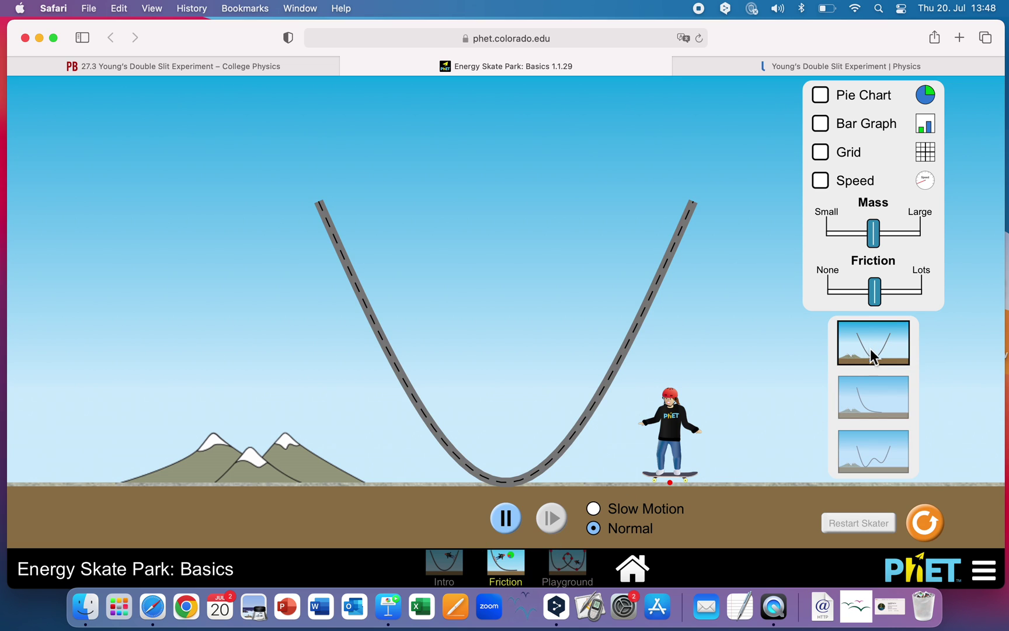
left_click(863, 407)
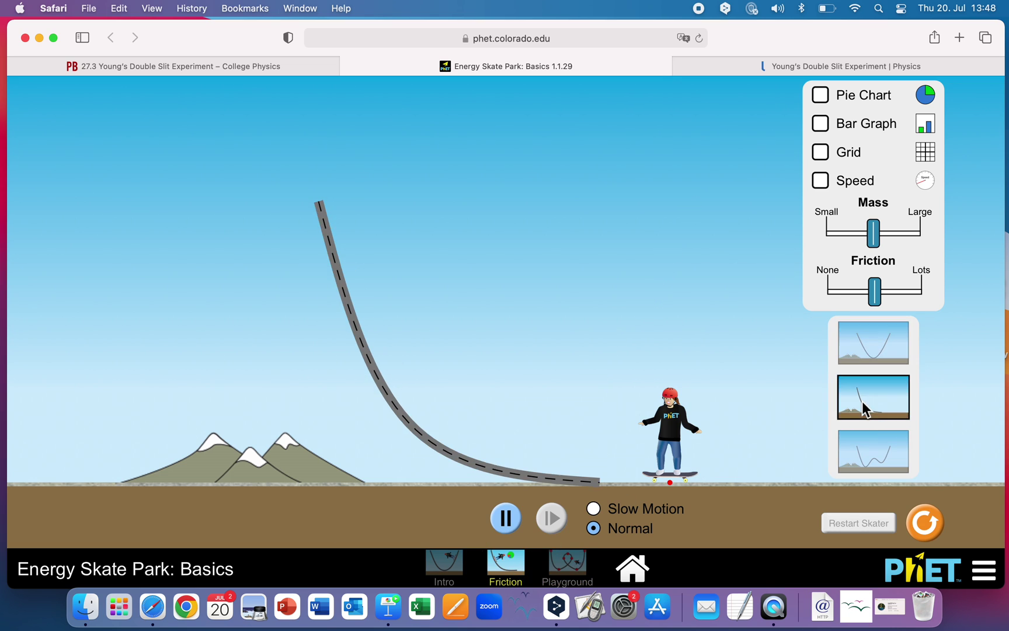
left_click(871, 464)
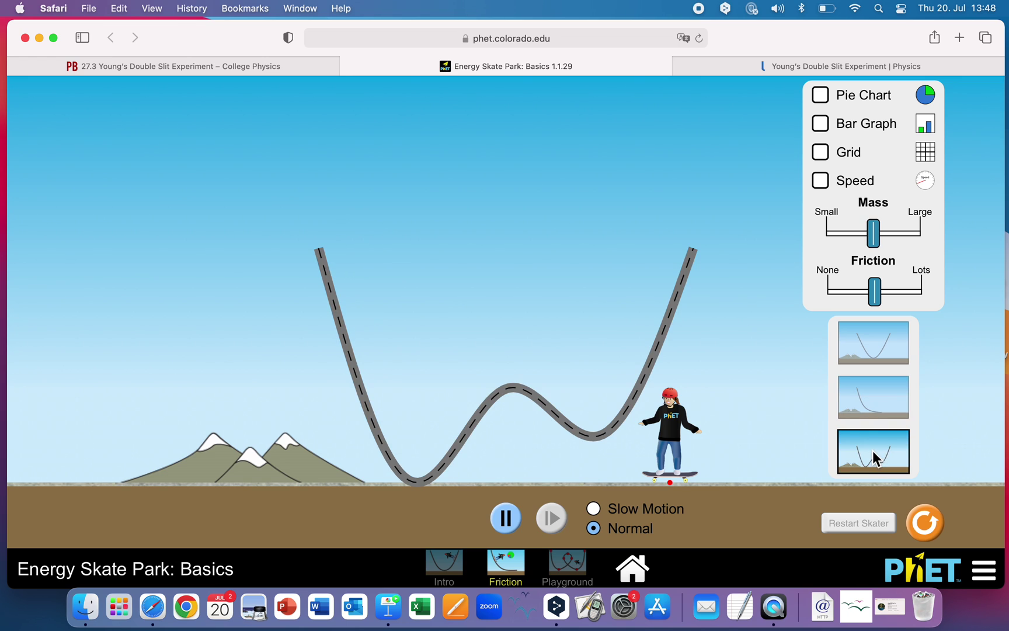
left_click(865, 344)
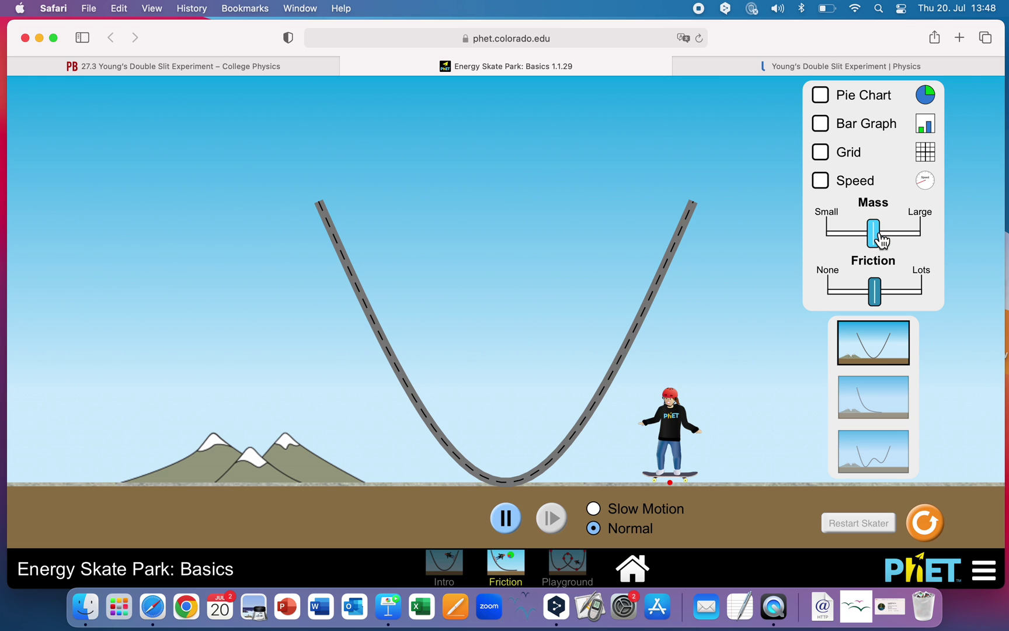
Step: Set friction to None and show the bar graph, grid and speed gauge, with the pie chart hidden
left_click_drag(882, 299, 824, 295)
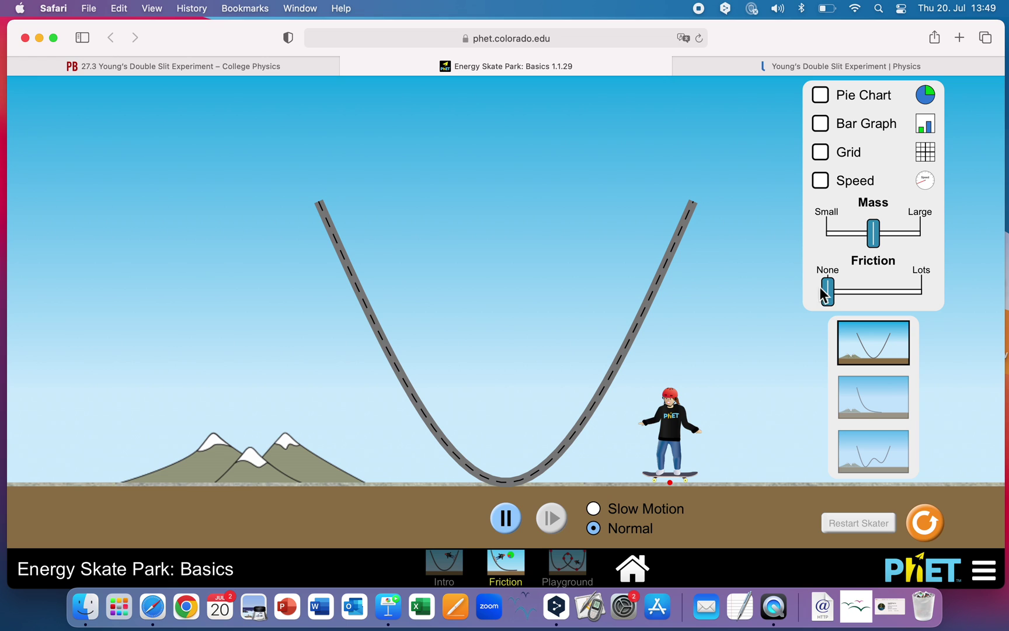
left_click(816, 295)
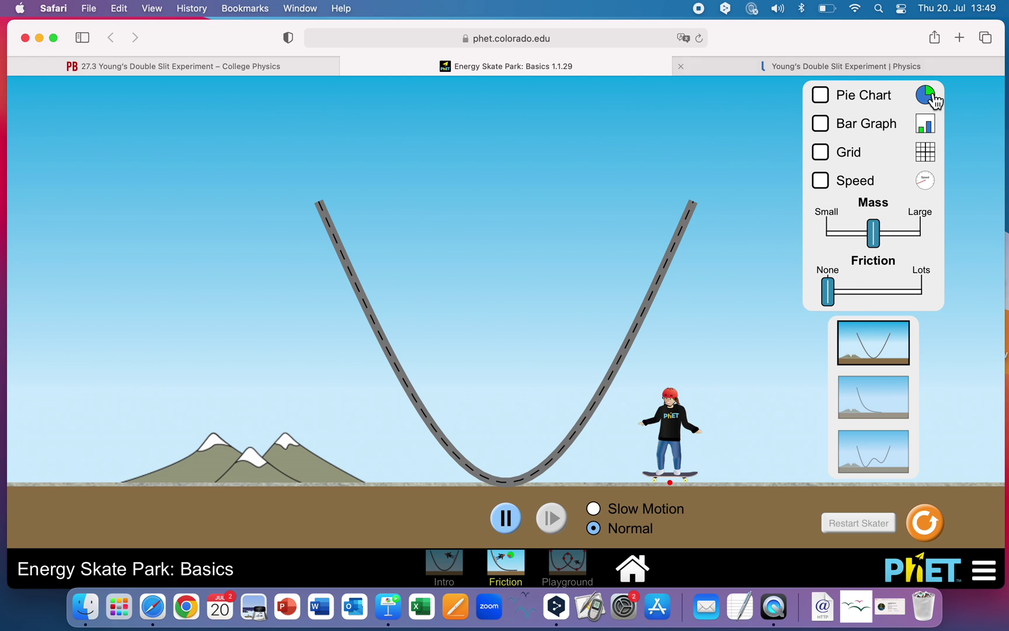
left_click(824, 128)
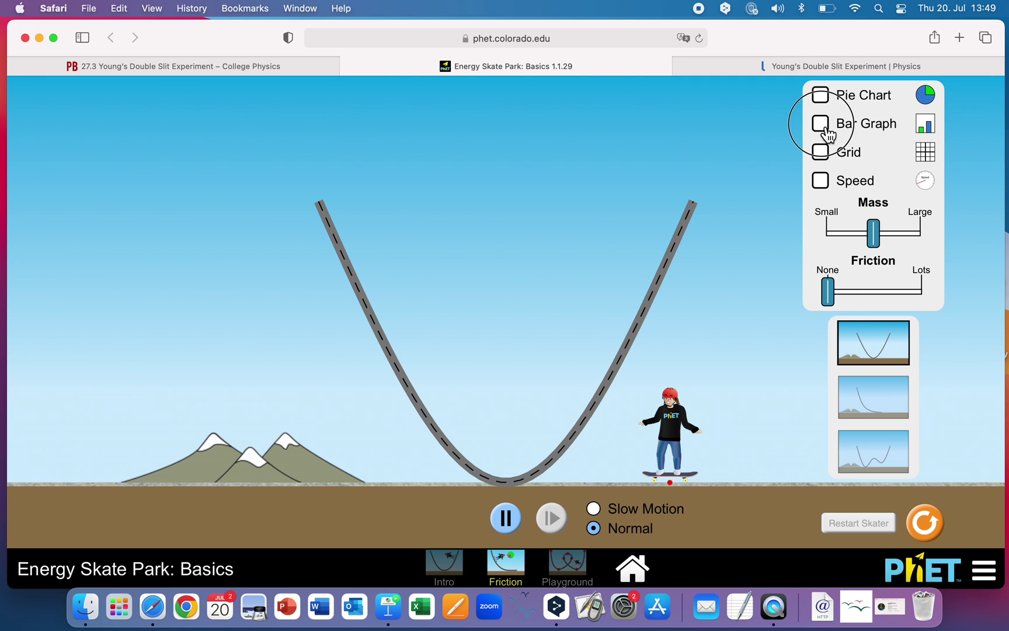
left_click(825, 154)
left_click(824, 183)
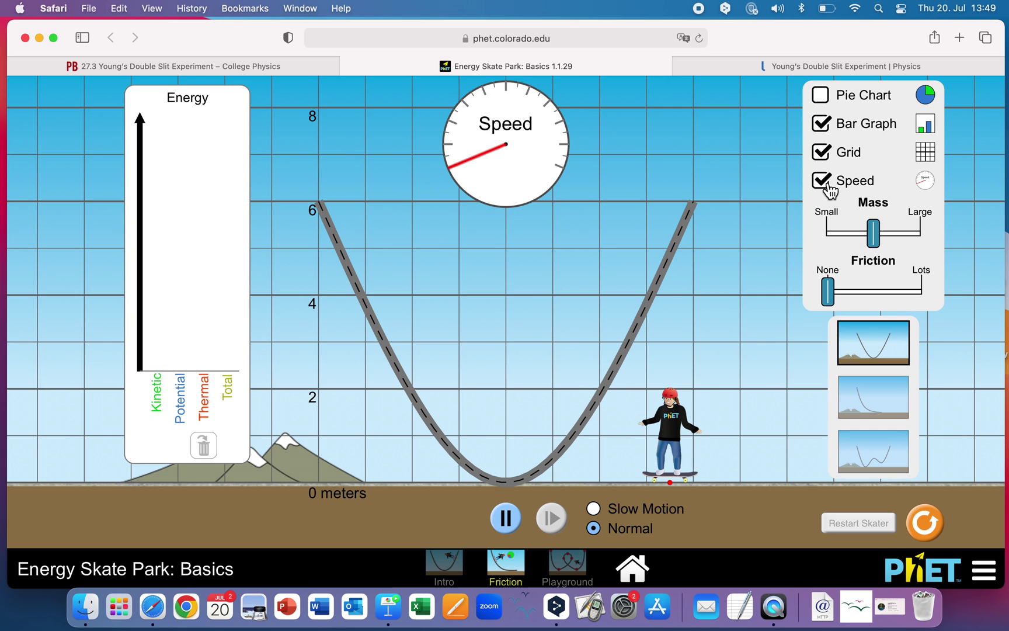
left_click(829, 100)
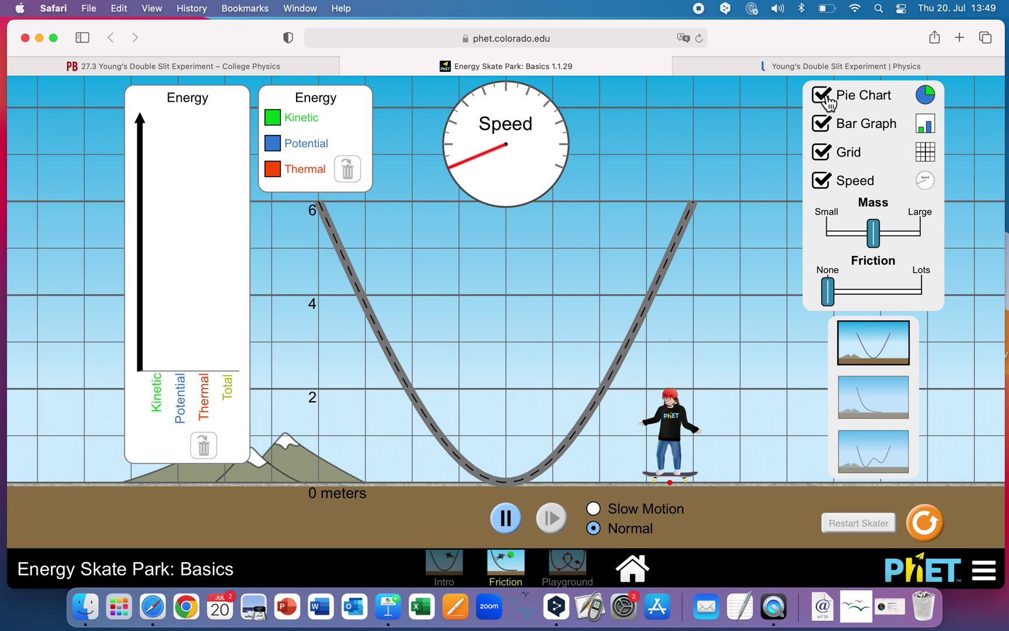
left_click(830, 103)
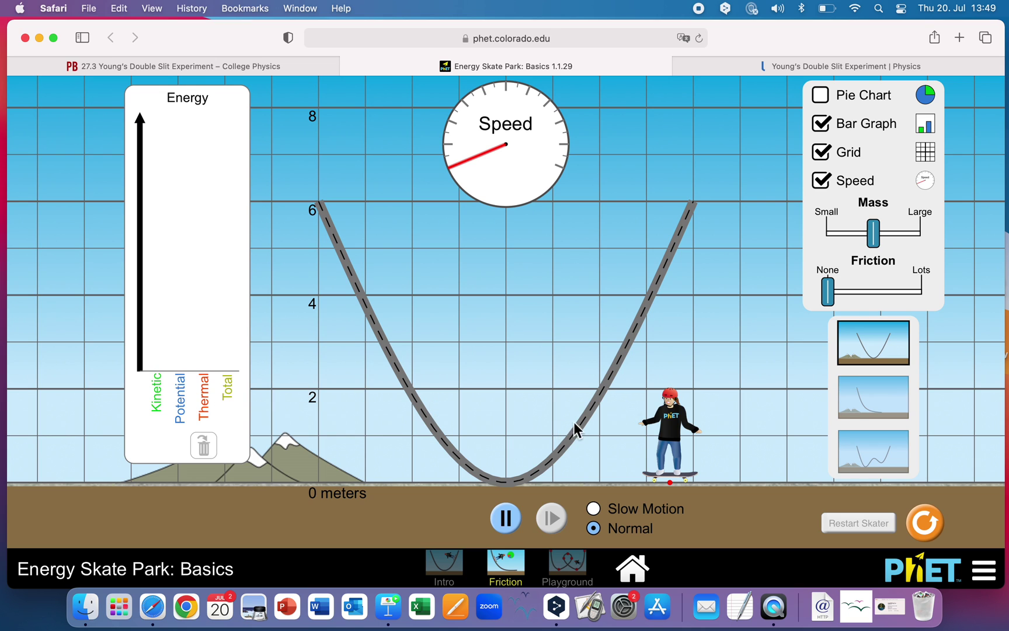
Step: Release the skater from the U-shaped track's left end at about 6 meters and switch playback to slow motion
left_click_drag(673, 437, 336, 217)
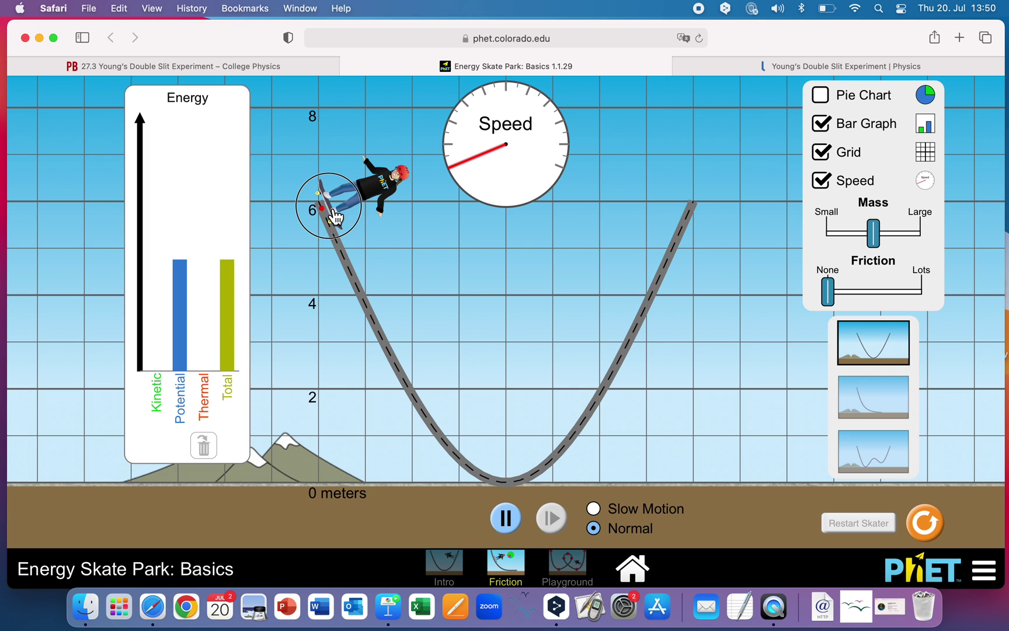
left_click_drag(336, 217, 331, 215)
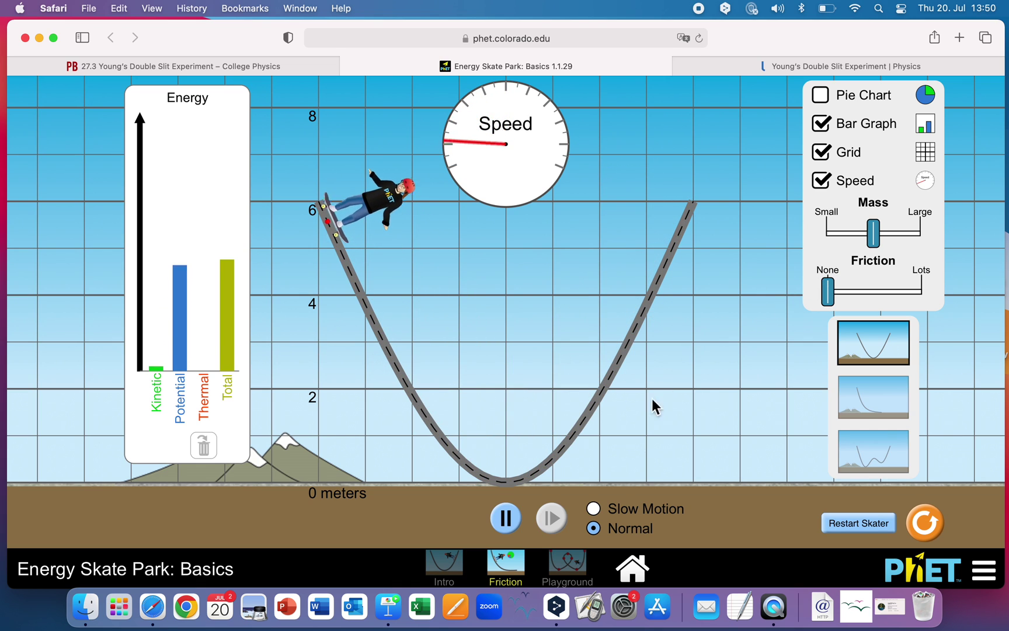
left_click(594, 509)
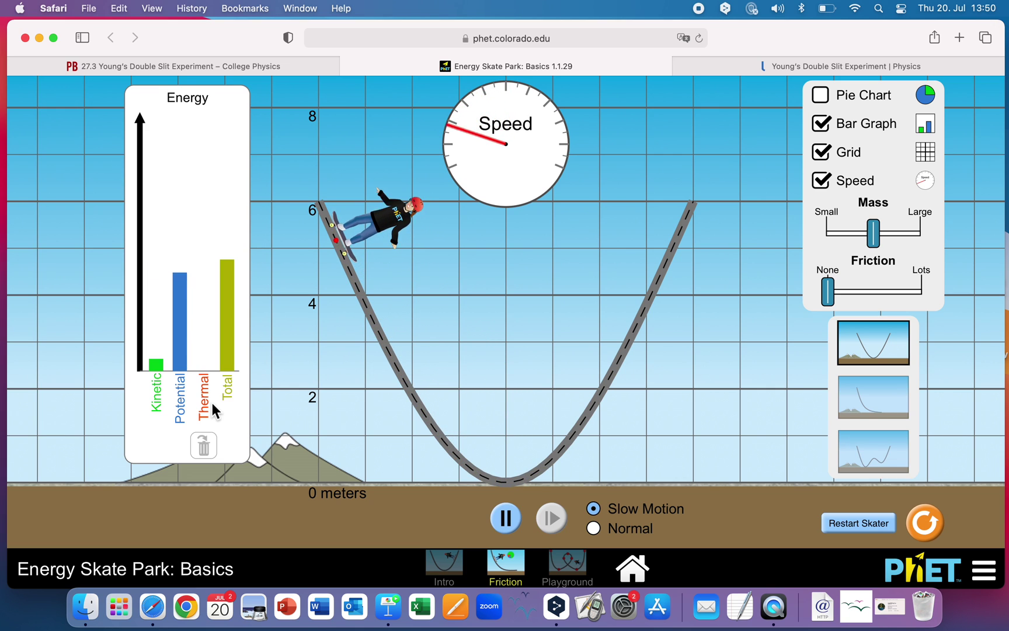
Step: Pause the simulation and advance it frame by frame until the skater reaches the track's right end at about 6 meters
left_click(507, 518)
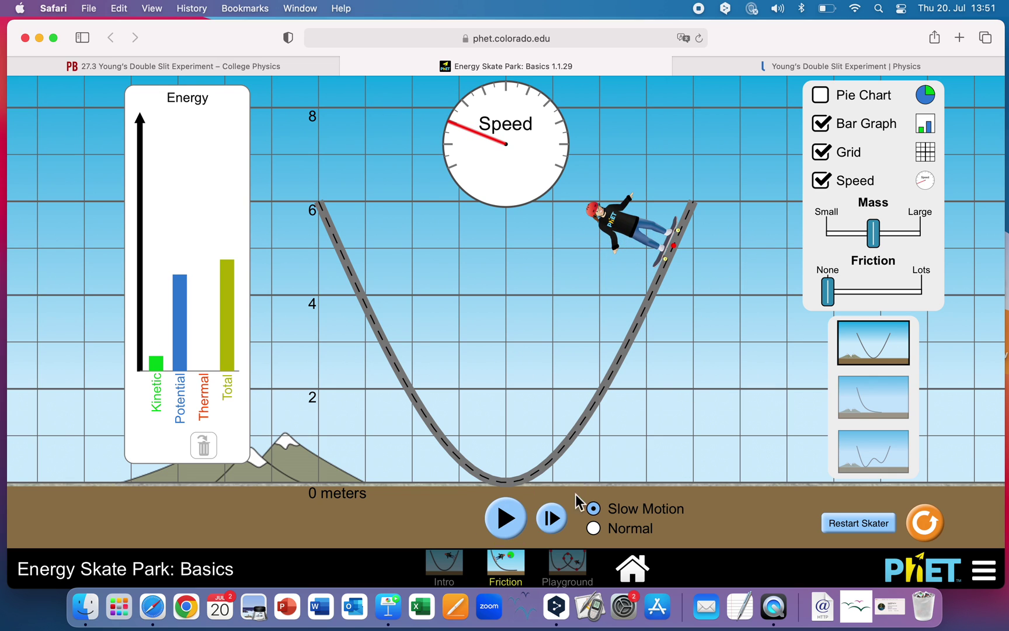
left_click(552, 518)
left_click(552, 518)
left_click(552, 518)
left_click(552, 518)
left_click(552, 518)
left_click(552, 518)
left_click(552, 519)
left_click(552, 518)
left_click(552, 518)
left_click(552, 519)
left_click(552, 519)
left_click(552, 518)
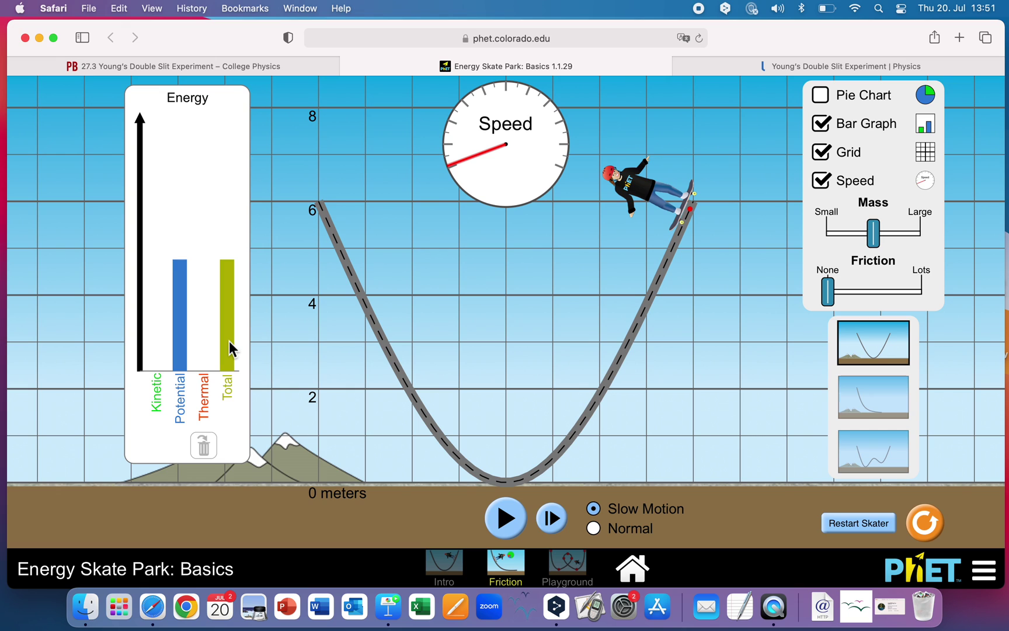
Step: Advance the skater frame by frame down the right slope until the kinetic and potential energy bars are about equal
left_click(555, 524)
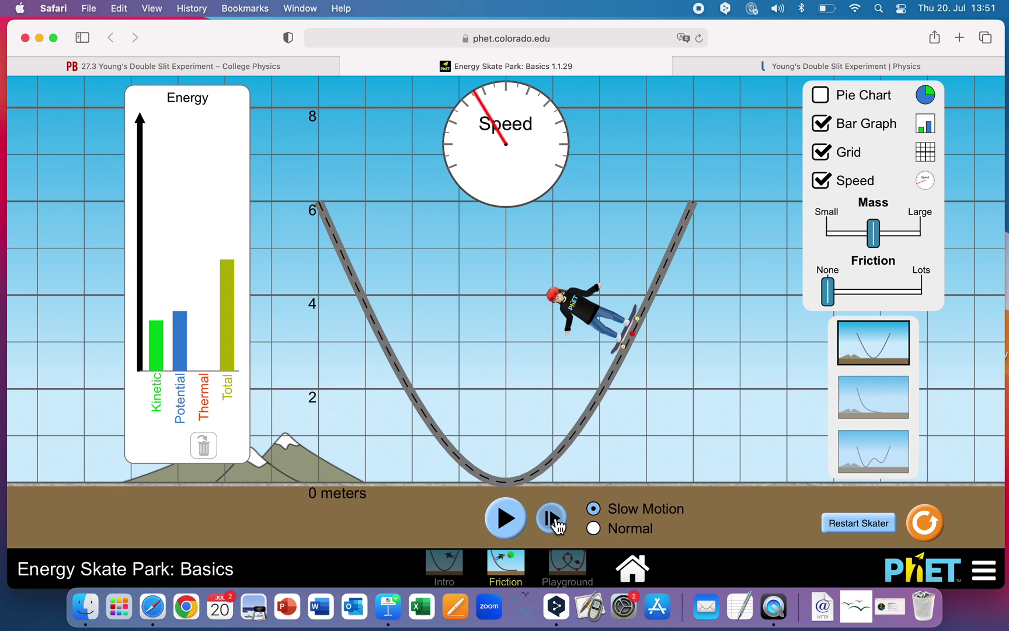
left_click(555, 524)
left_click(555, 524)
left_click(555, 524)
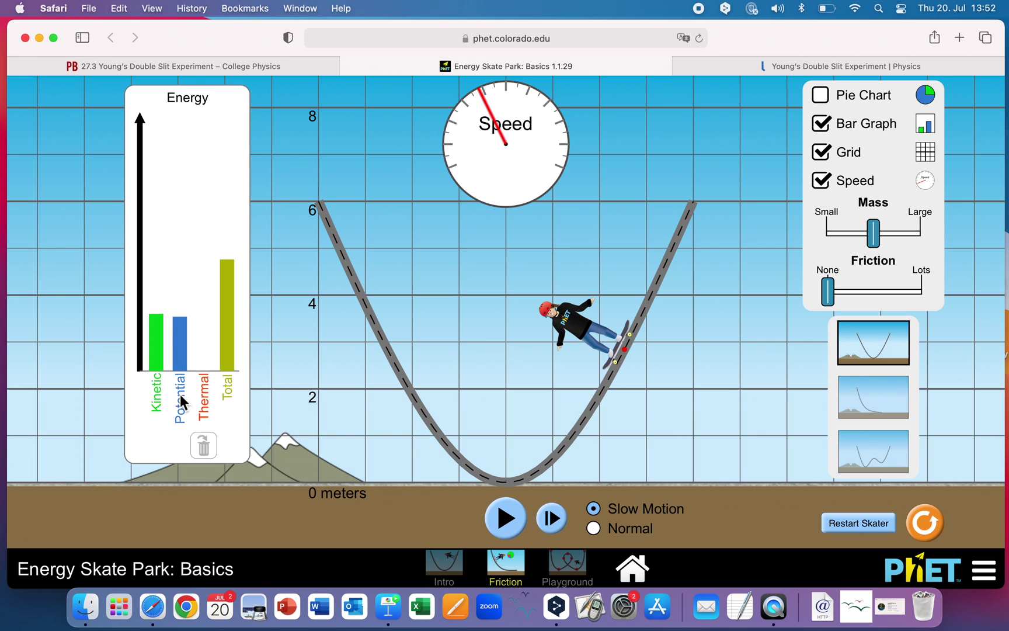
Step: Advance the skater frame by frame to the lowest point of the track at 0 meters
left_click(561, 526)
left_click_drag(563, 527, 562, 528)
left_click(563, 528)
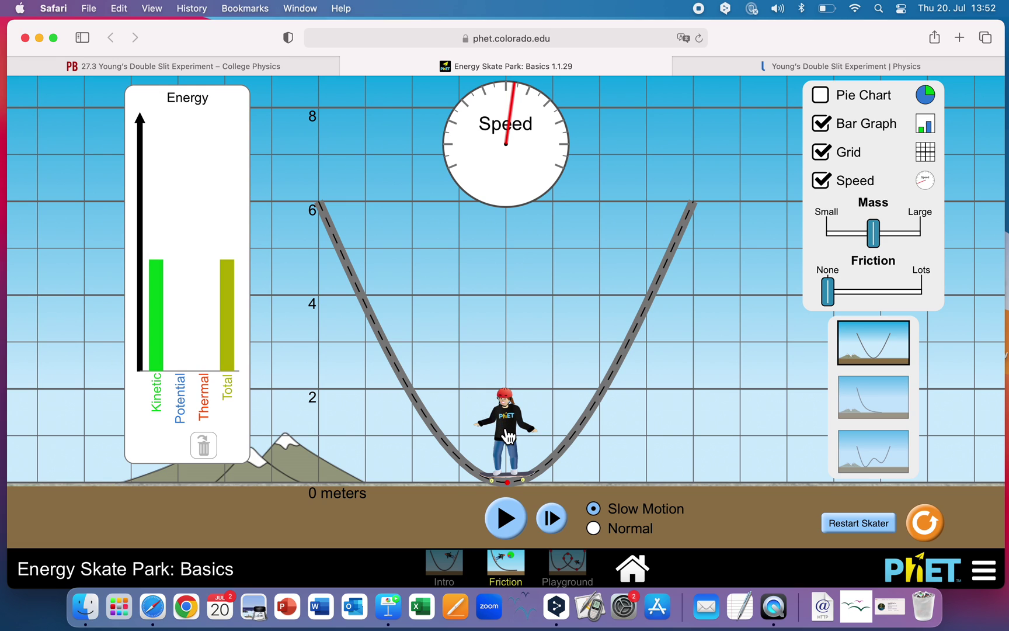
Step: Advance the skater frame by frame up the left slope to the track's left end at about 6 meters
left_click(552, 525)
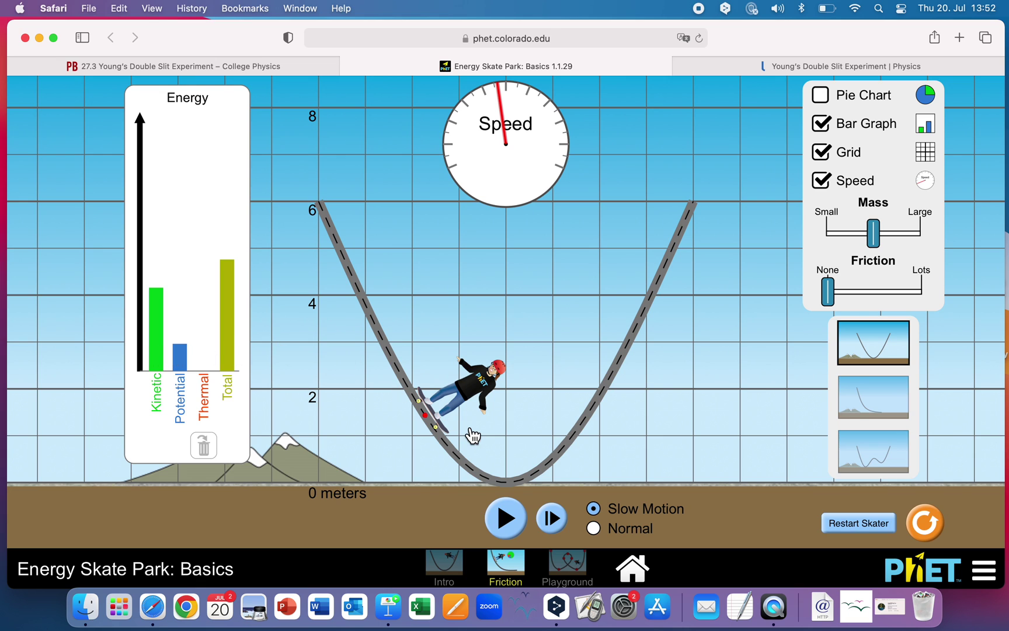
left_click(561, 520)
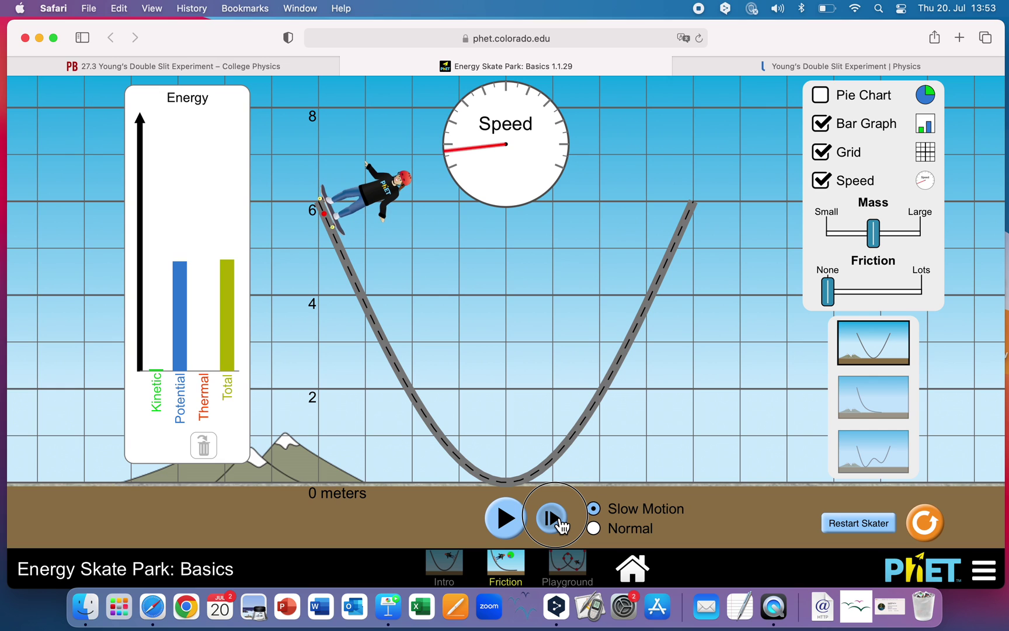
left_click(559, 522)
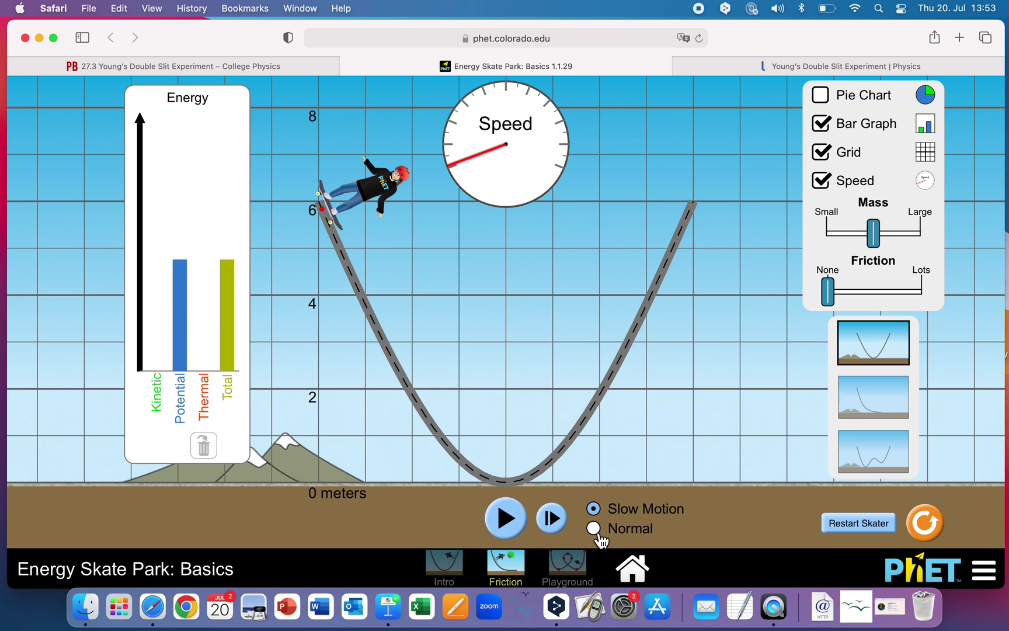
Step: Resume the simulation at normal speed and raise friction to about the middle of its range
left_click(513, 532)
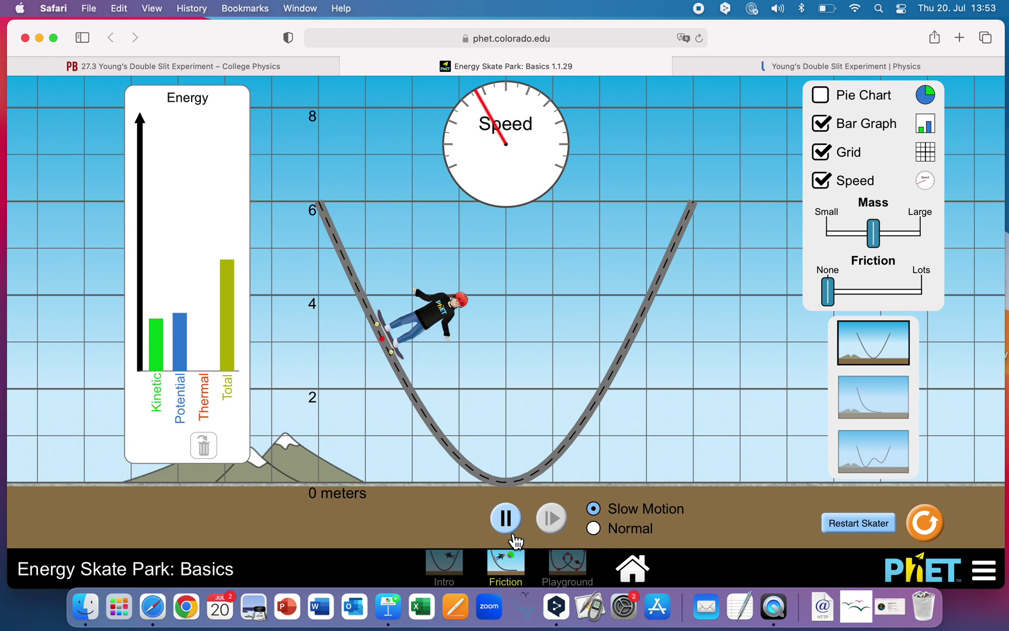
left_click(595, 529)
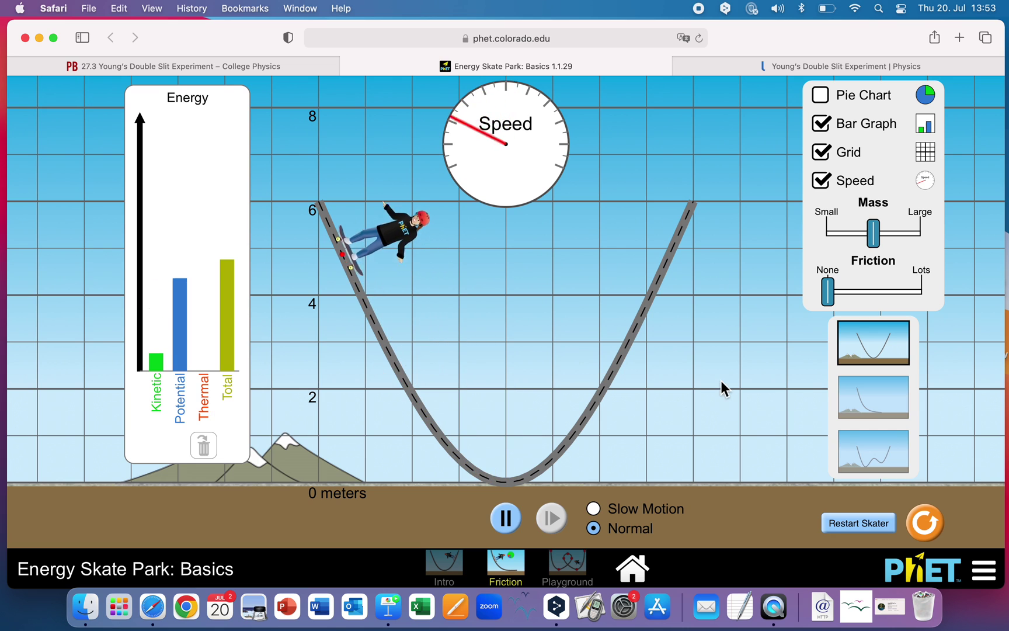
left_click(829, 298)
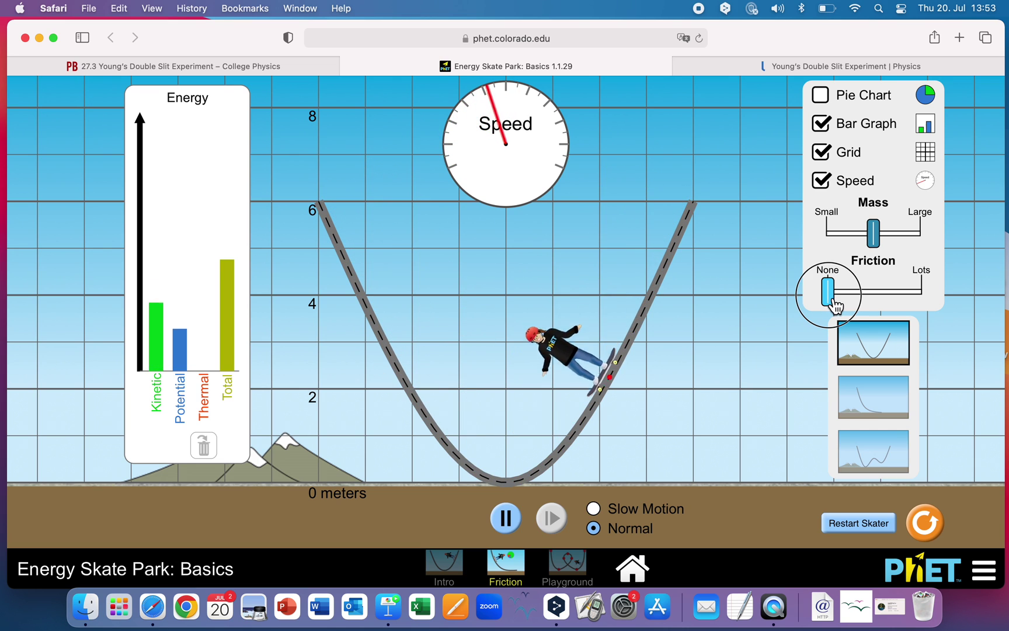
left_click_drag(835, 301, 886, 304)
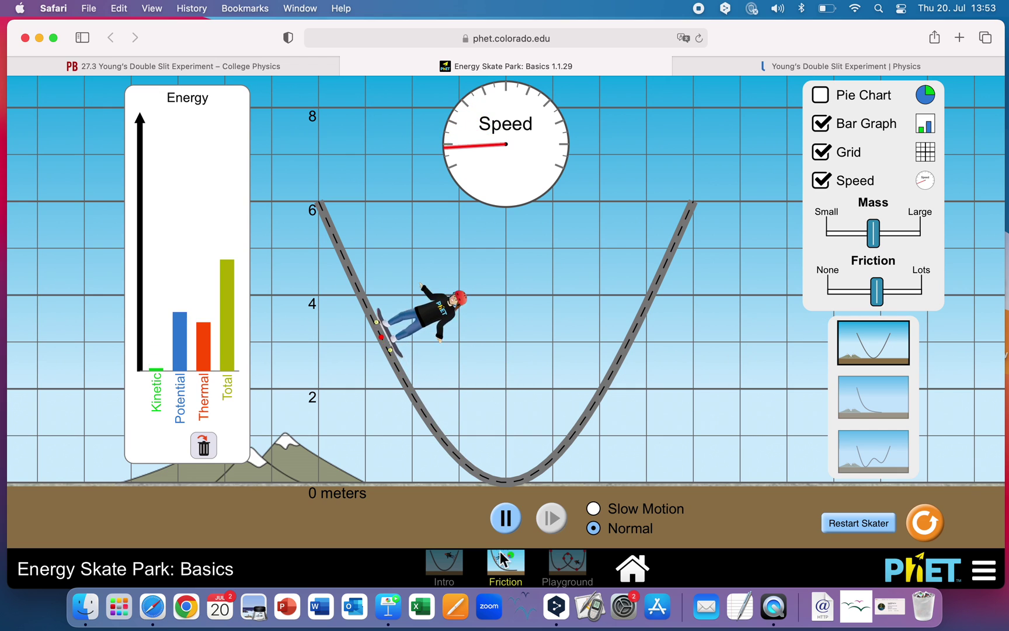
Step: Pause the run with friction to examine the kinetic, potential, thermal and total energy bars, and resume it
left_click(507, 518)
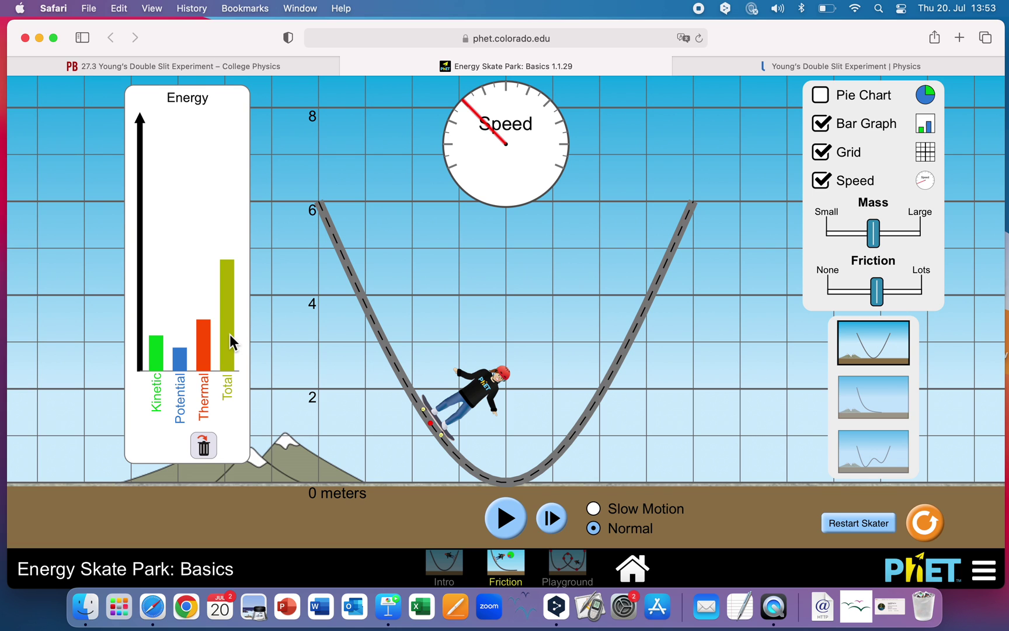
left_click(506, 518)
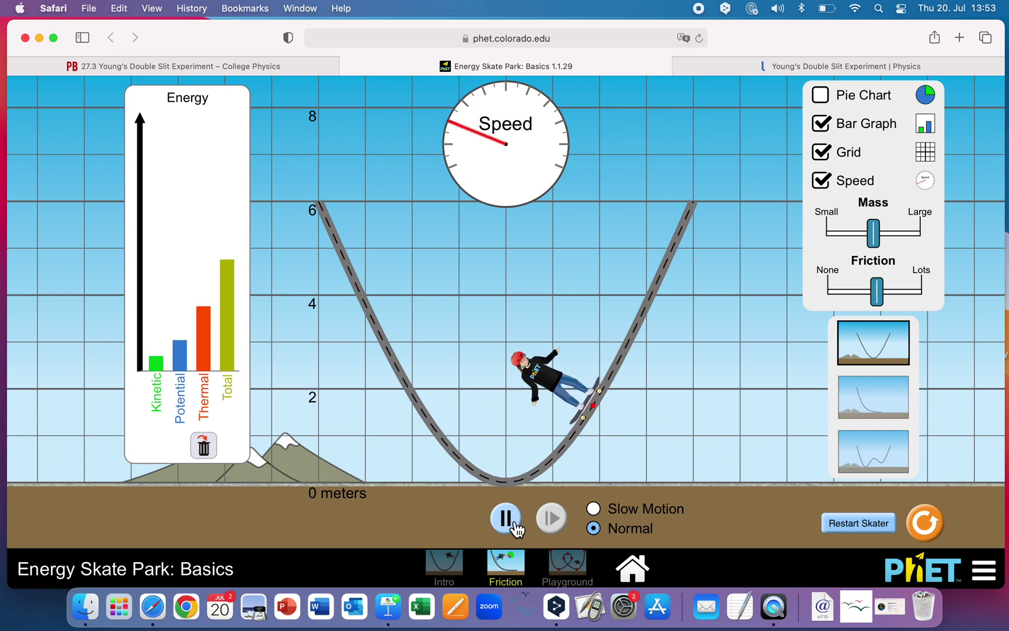